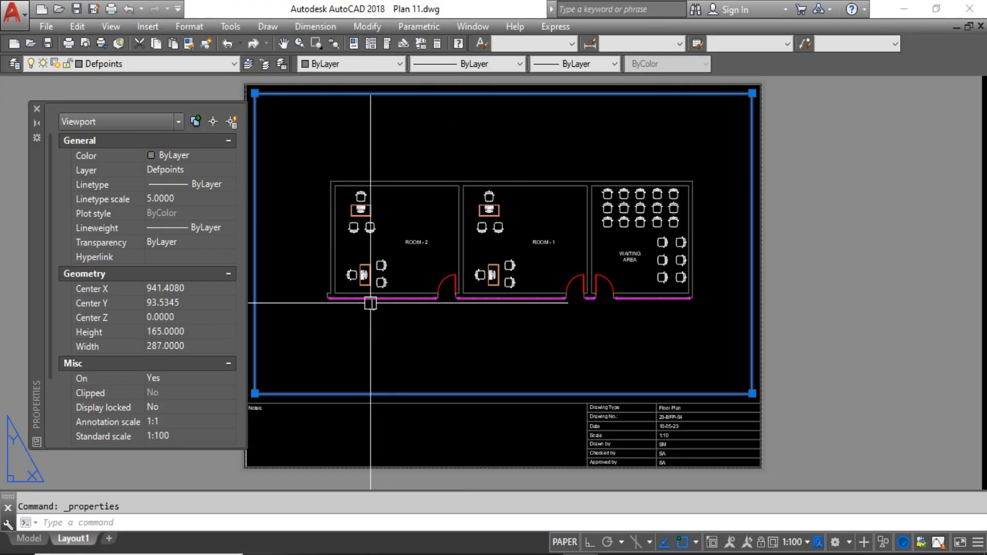
Select the viewport on the layout sheet to check its scale properties.
key(Escape)
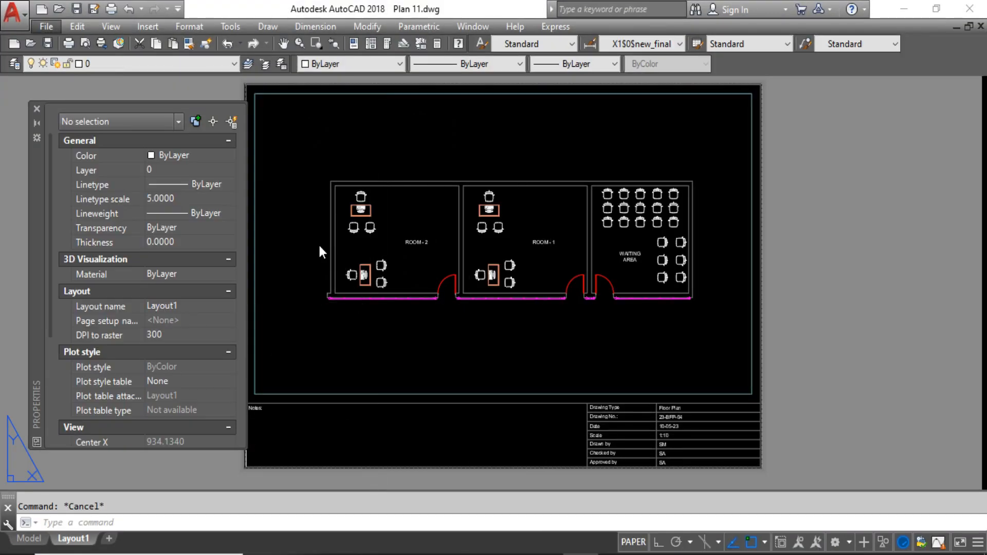
click(821, 365)
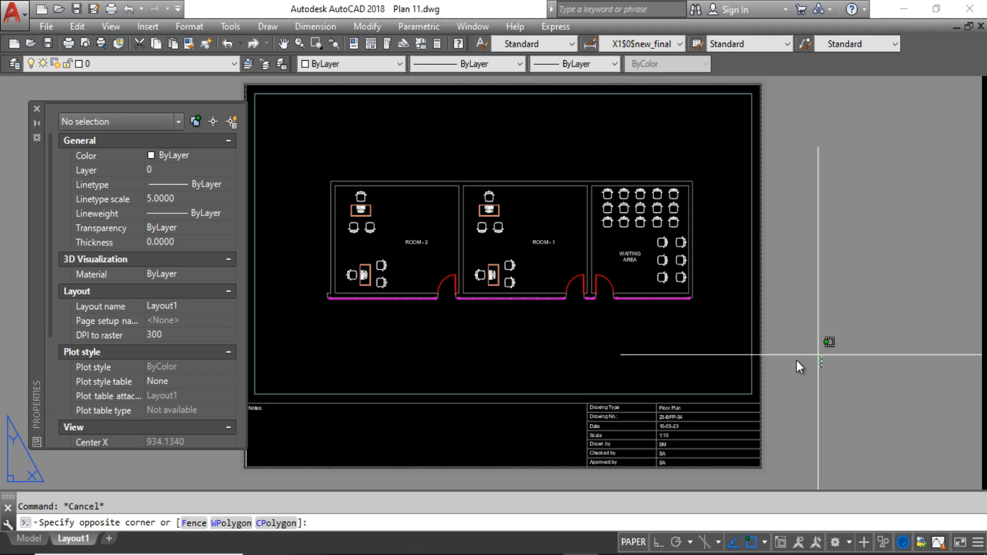
click(407, 389)
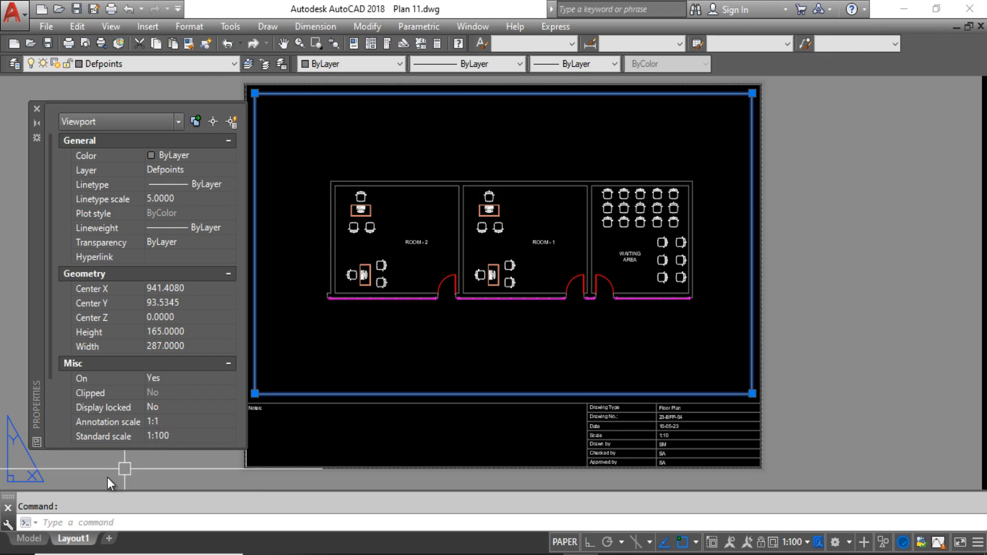
Switch to model space and examine the rectangular frames around the three floor plans by selecting each one.
click(29, 538)
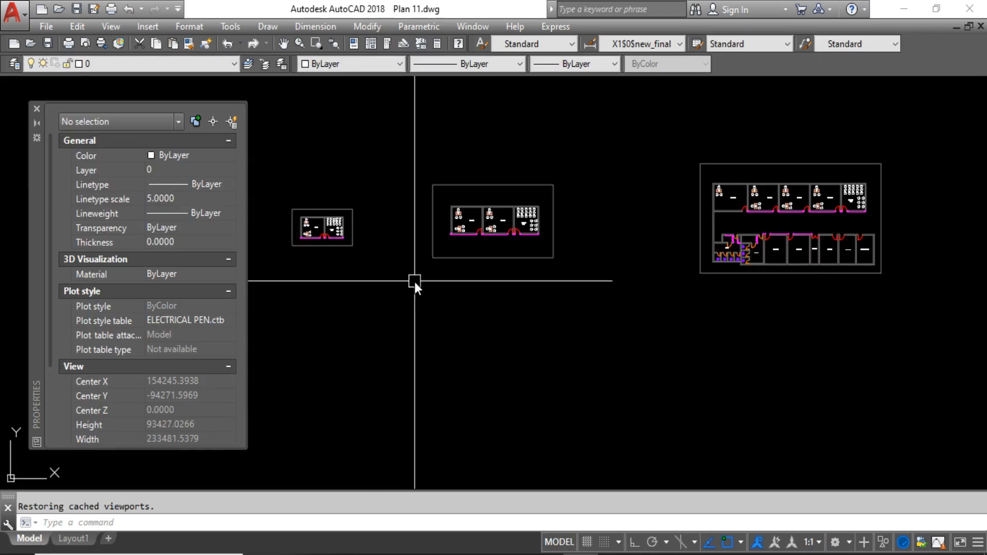
click(452, 184)
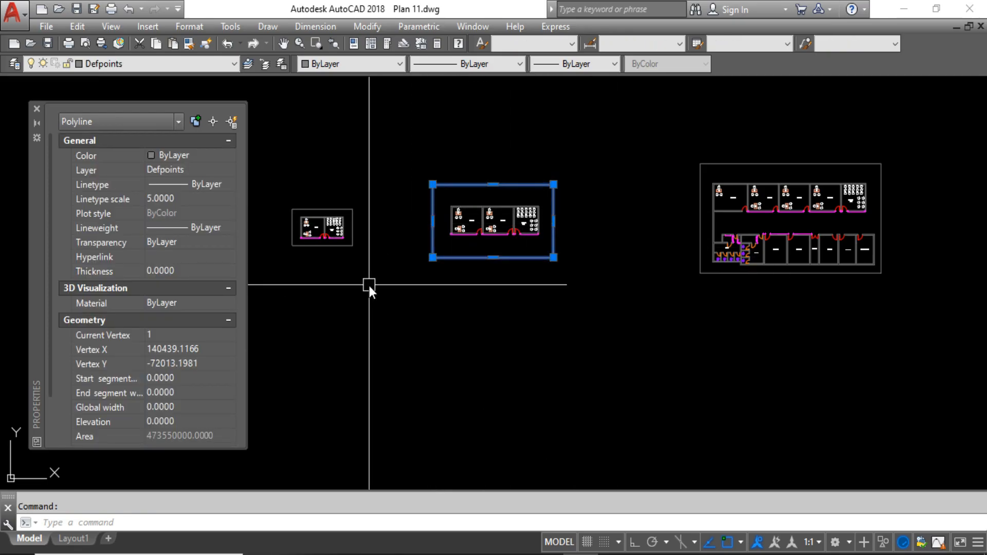
key(Escape)
click(328, 250)
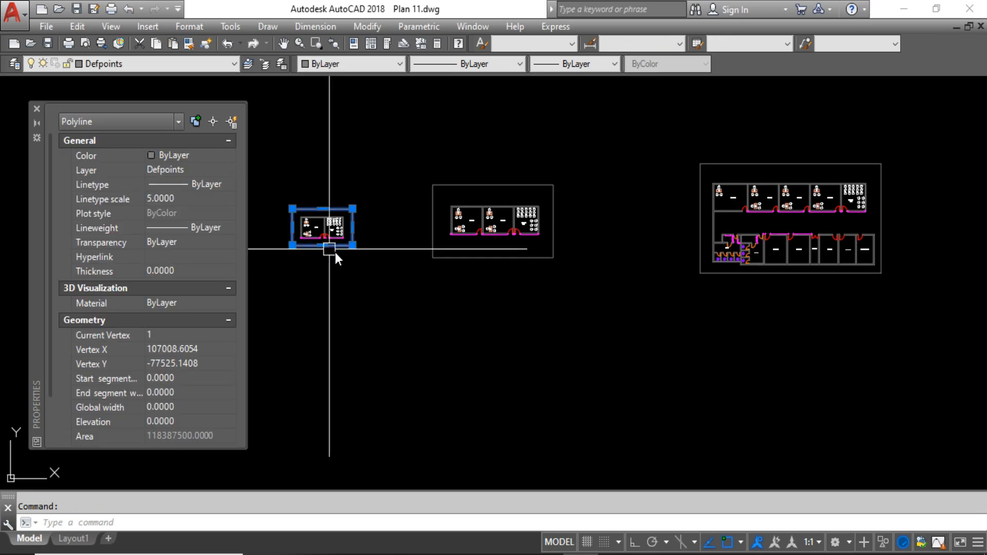
key(Escape)
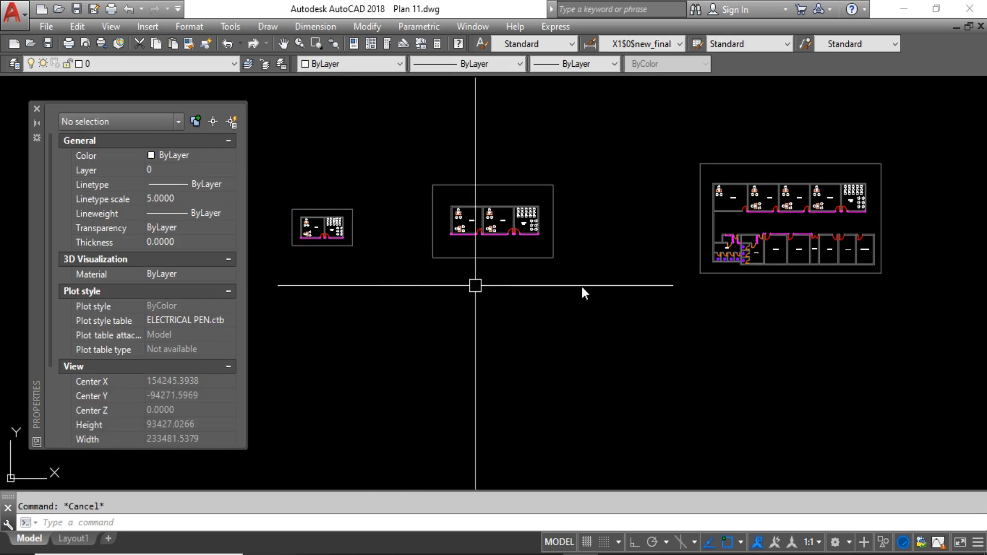
click(720, 274)
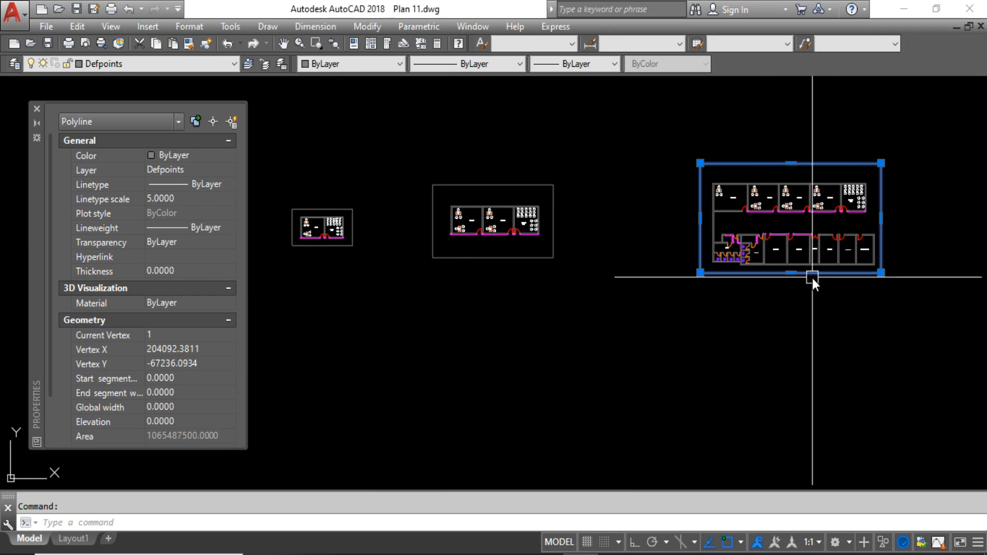
key(Escape)
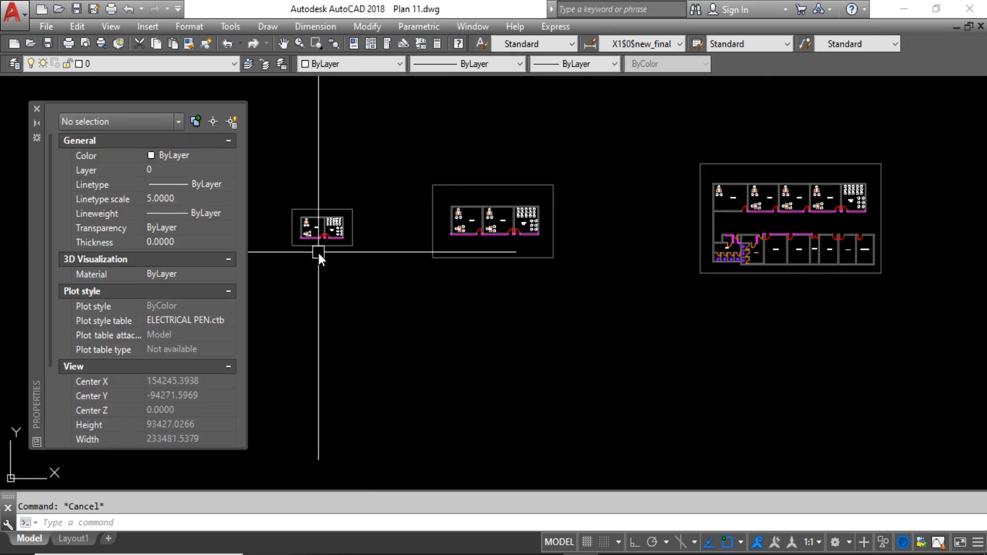
click(322, 246)
key(Escape)
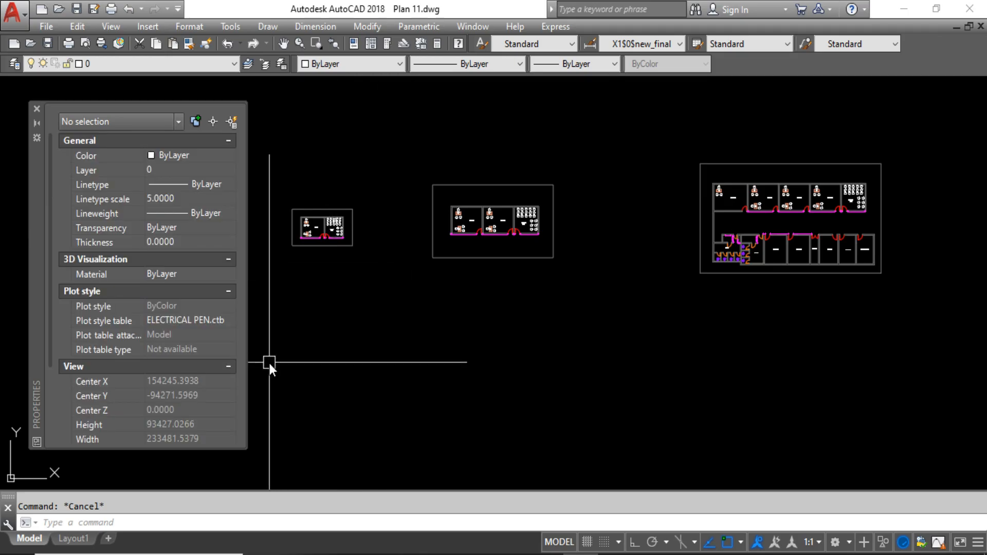
Return to Layout1 and select the floor plan viewport to check its standard scale.
click(73, 539)
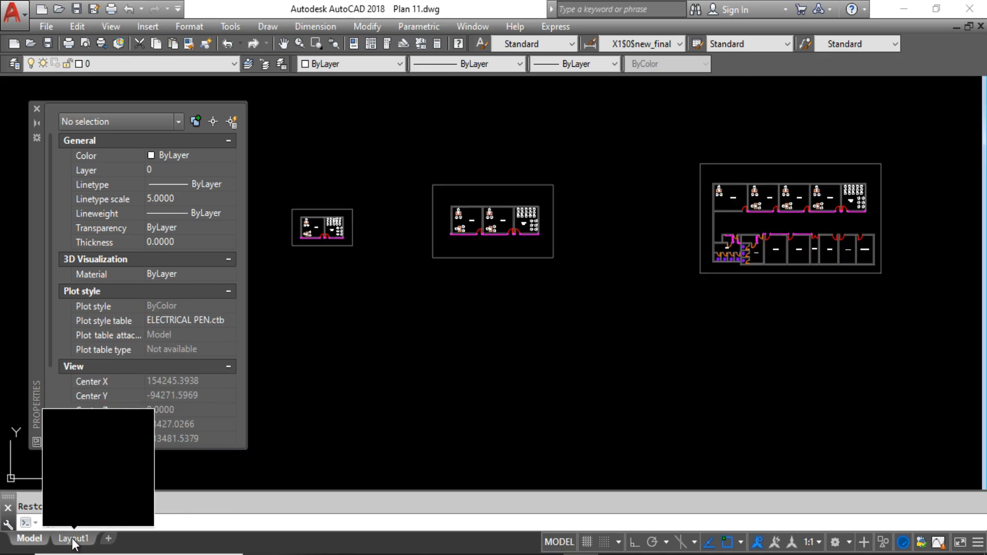
click(73, 539)
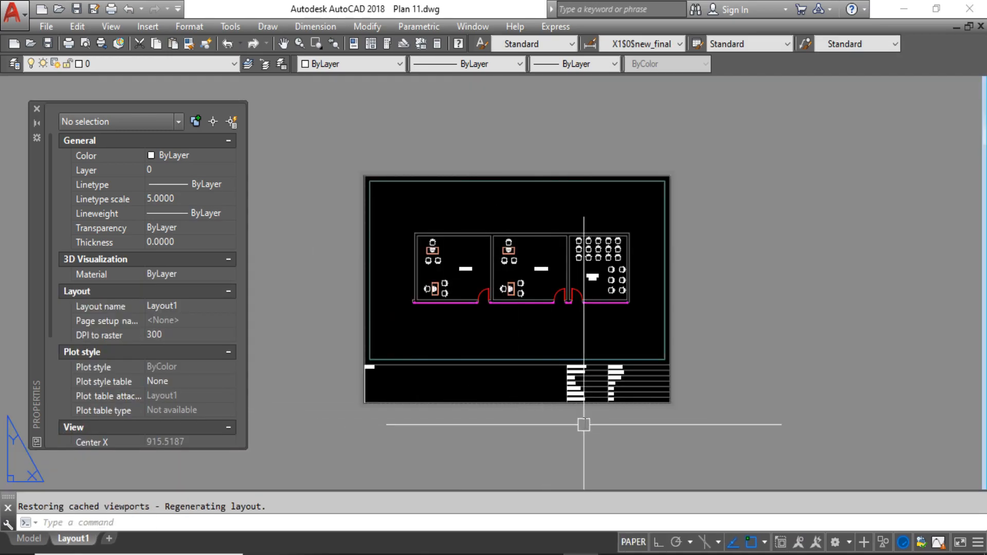
scroll(483, 369, up, 4)
scroll(537, 334, down, 4)
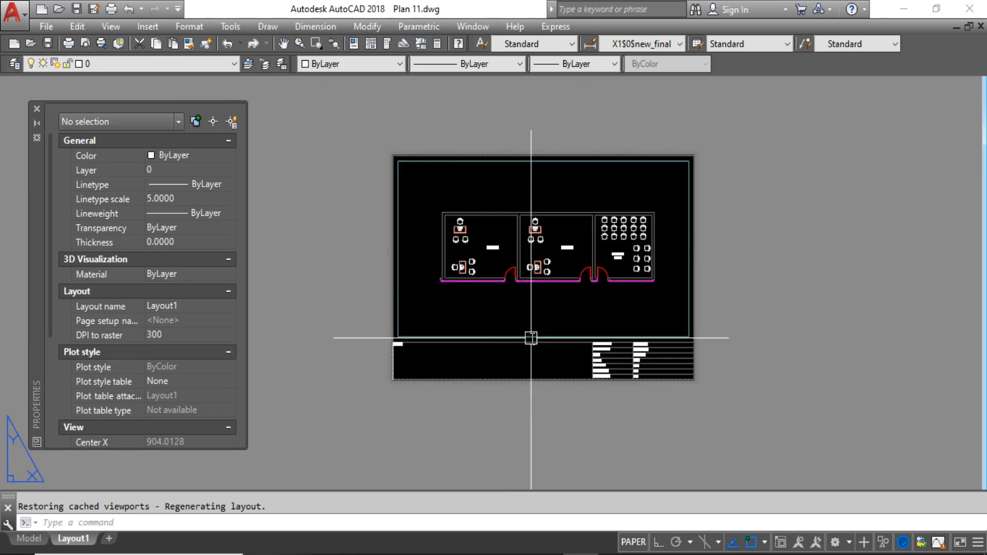
click(537, 334)
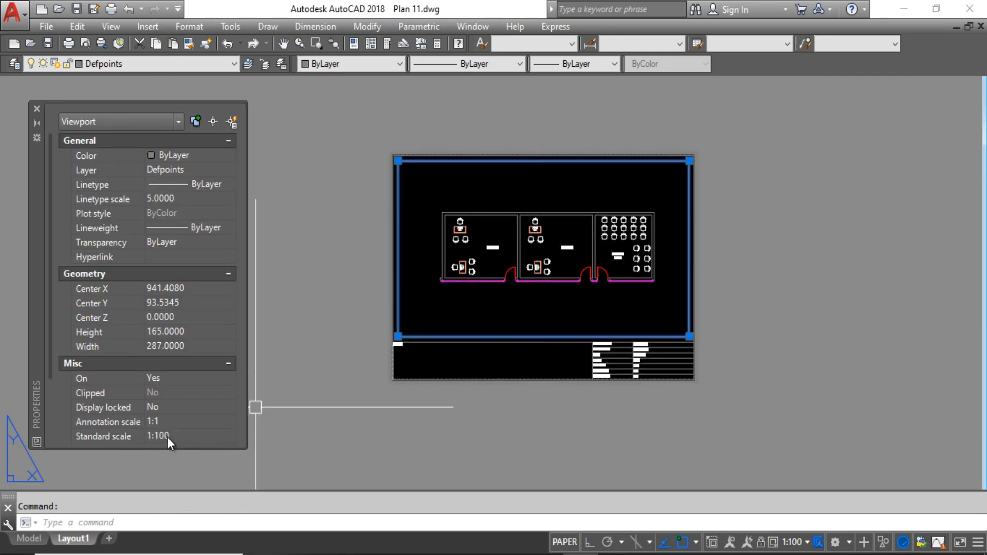
Compare the Scale entry in the title block with the viewport's standard scale.
scroll(646, 356, up, 5)
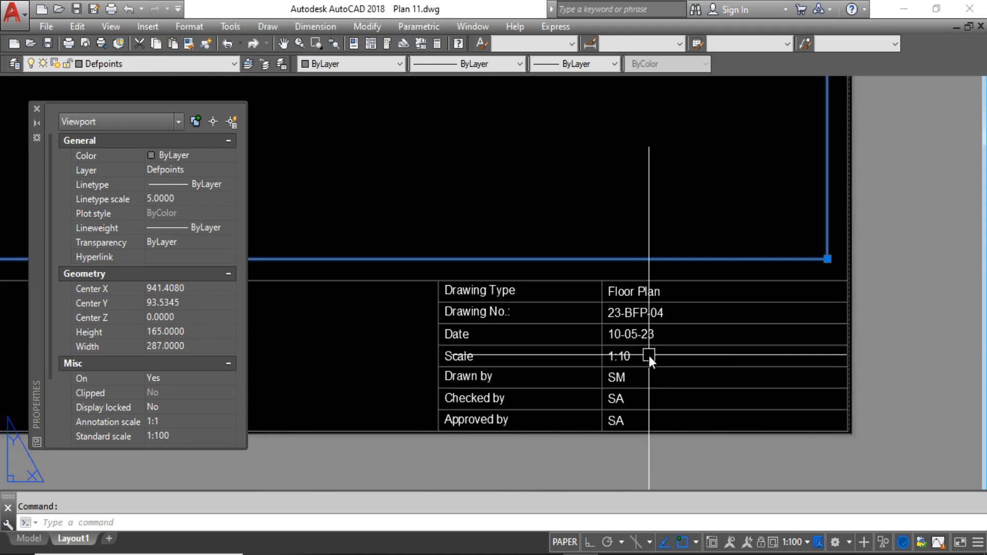
middle_drag(637, 349, 661, 301)
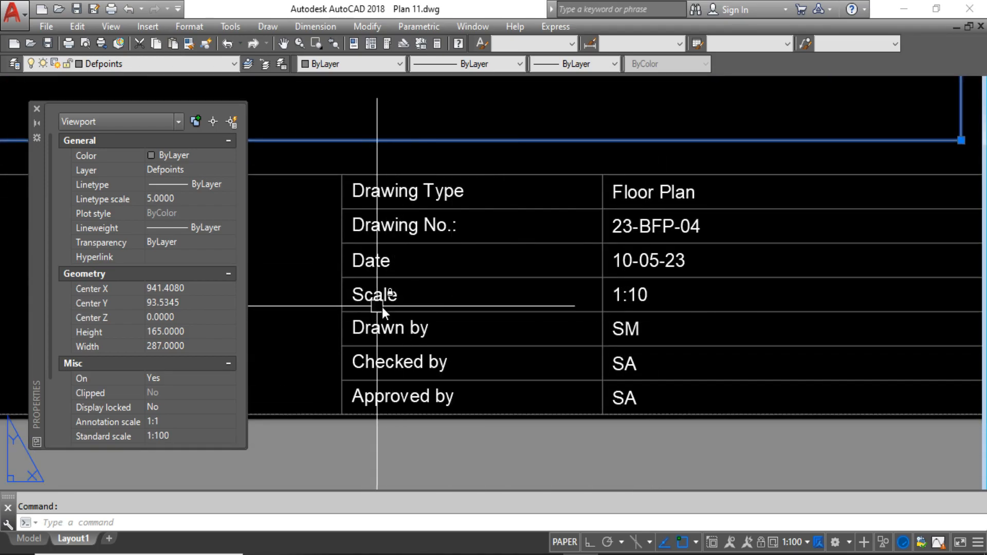
key(Escape)
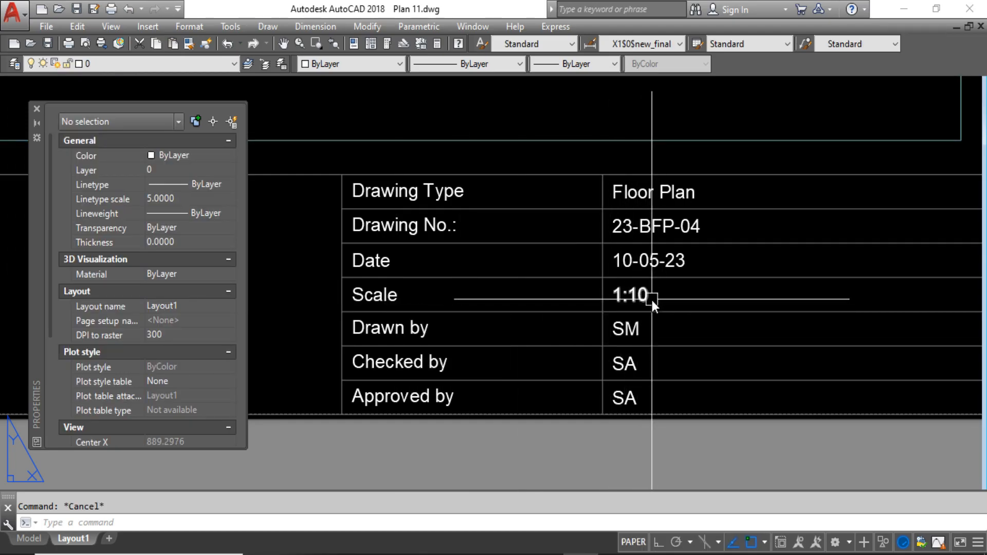
scroll(664, 297, down, 5)
scroll(662, 297, up, 2)
scroll(681, 297, up, 3)
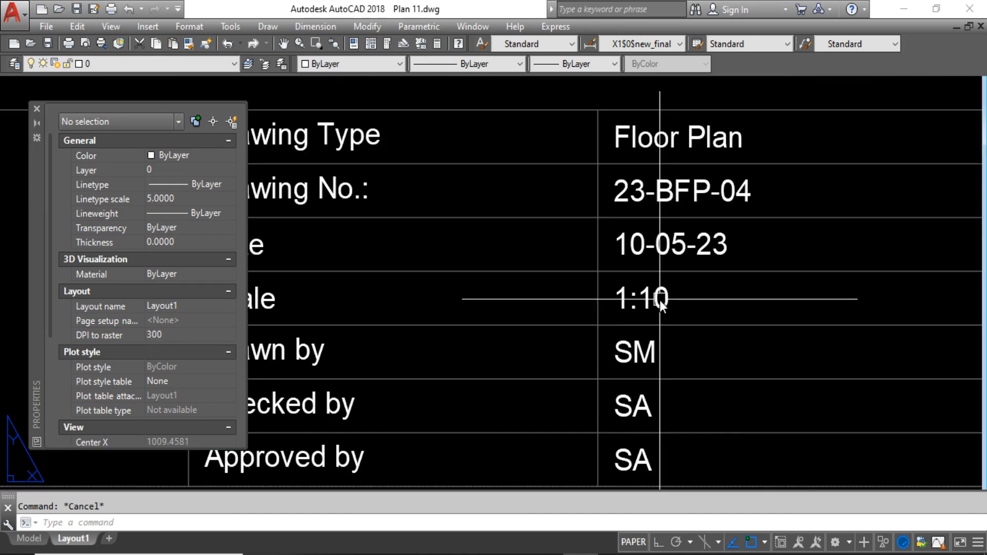
scroll(481, 188, down, 1)
click(478, 179)
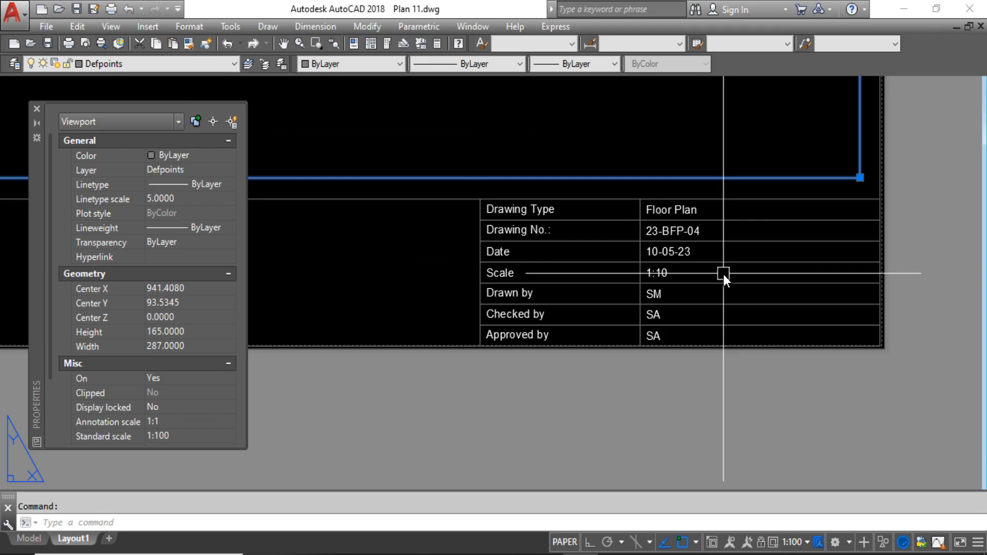
key(Escape)
Open the title block's Scale value for editing, select all its text and start inserting a field in its place.
scroll(659, 274, up, 2)
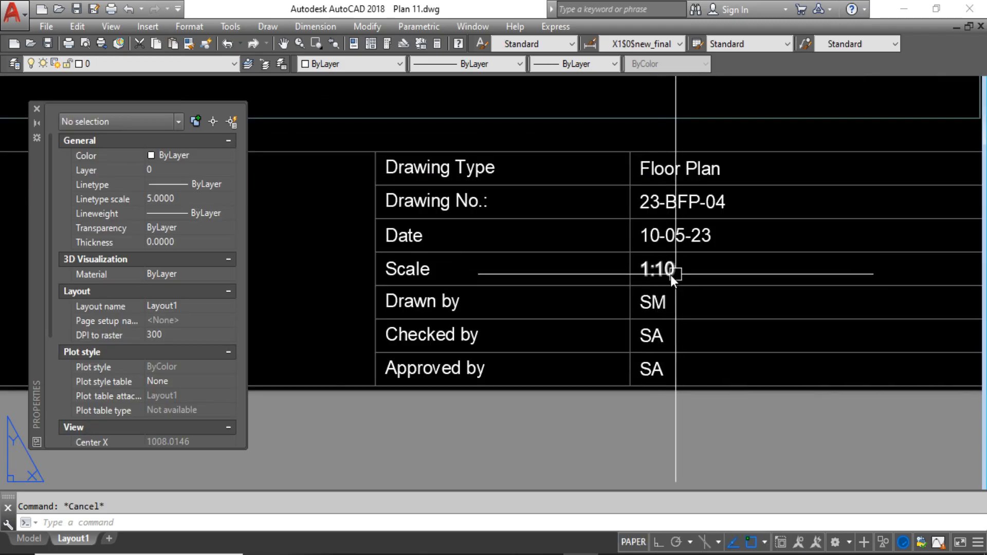
scroll(674, 276, up, 3)
double_click(668, 276)
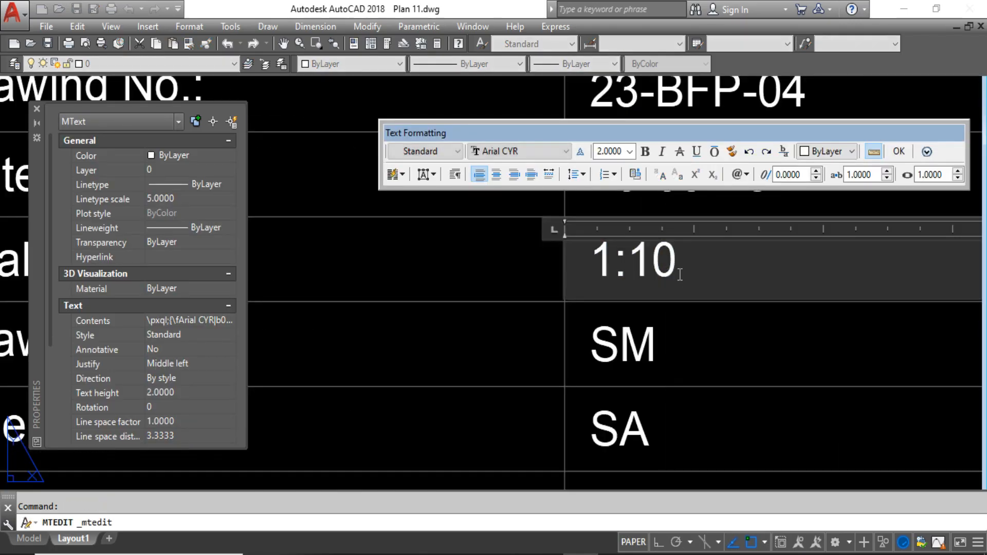
drag(679, 274, 574, 276)
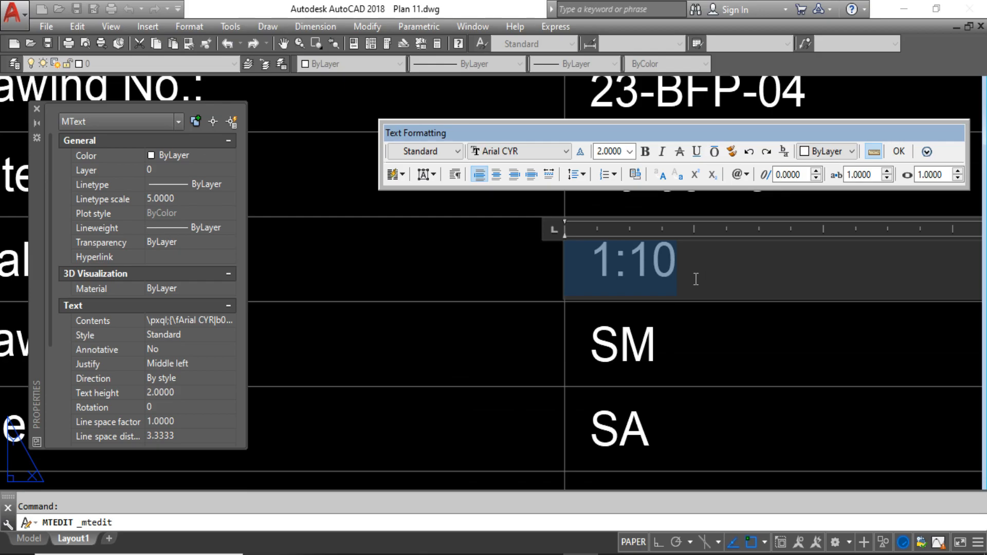
right_click(657, 268)
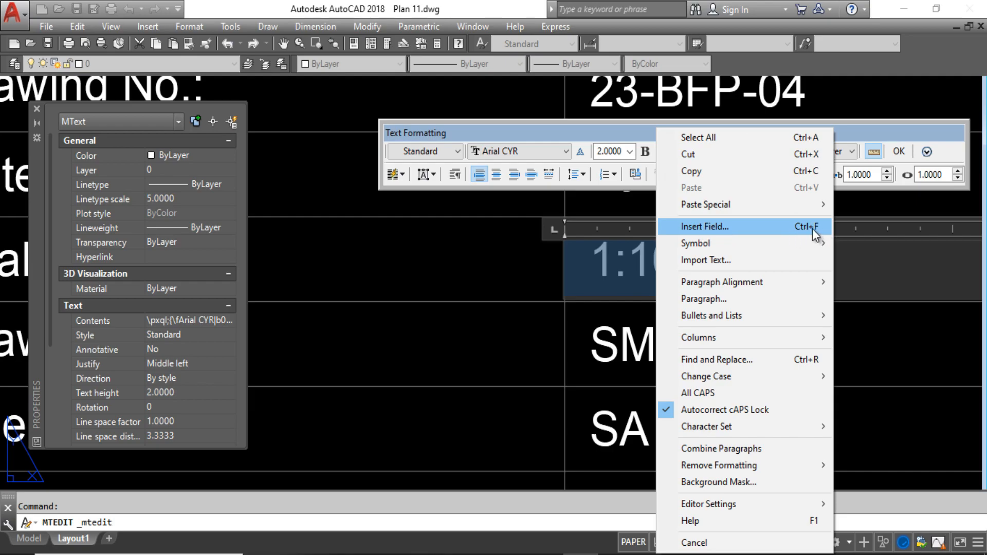
click(734, 226)
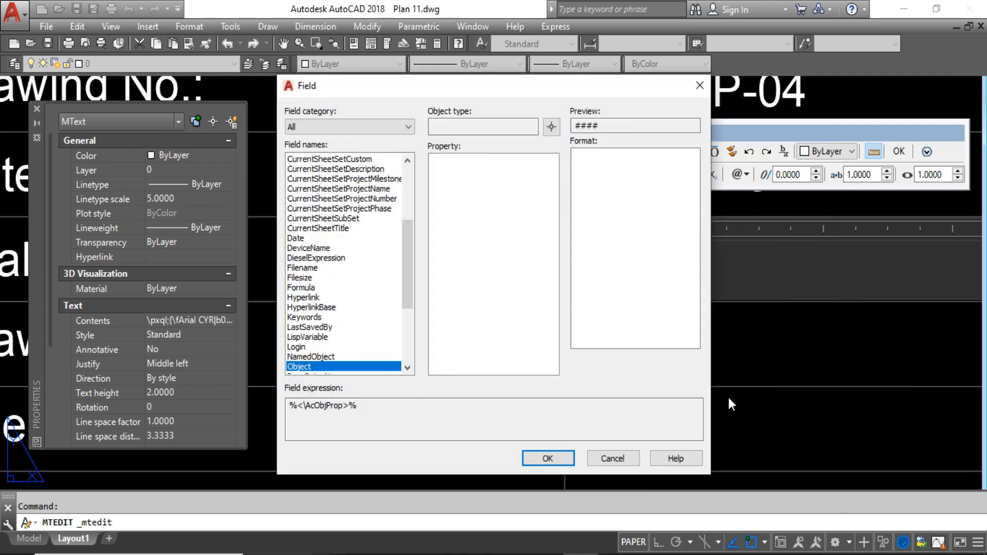
Choose Object as the field name and pick the layout's viewport as the source object.
mouse_move(410, 285)
mouse_down()
mouse_move(430, 159)
mouse_move(403, 297)
mouse_up()
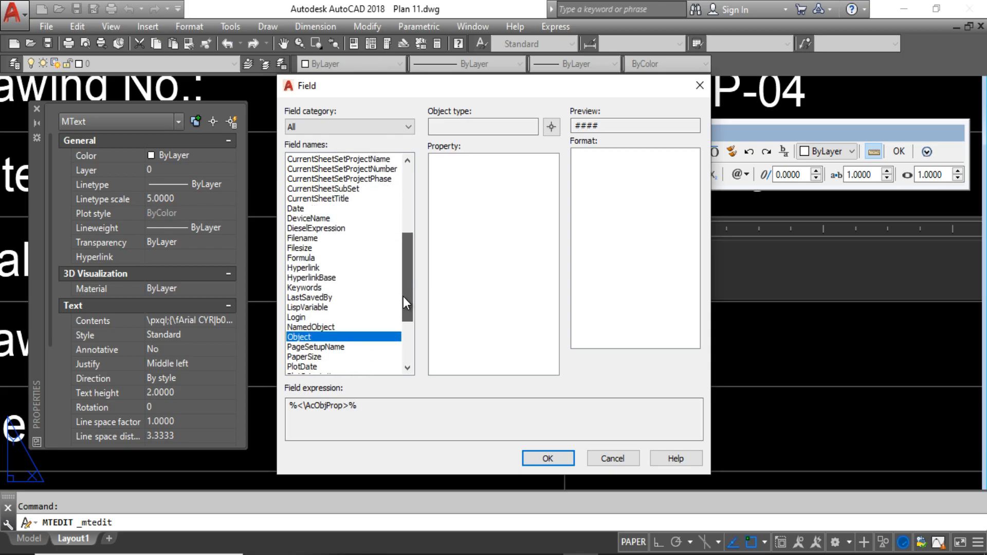
click(304, 347)
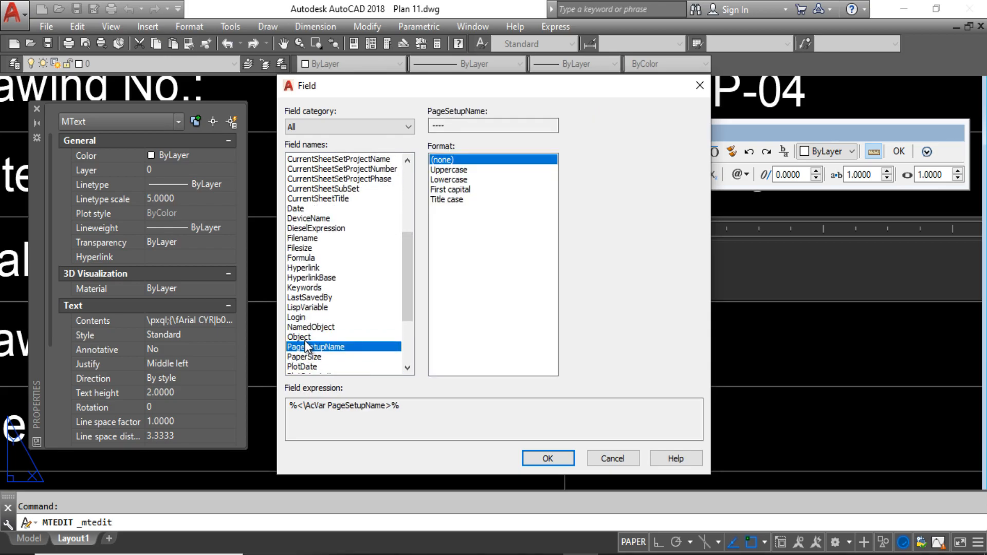
click(304, 338)
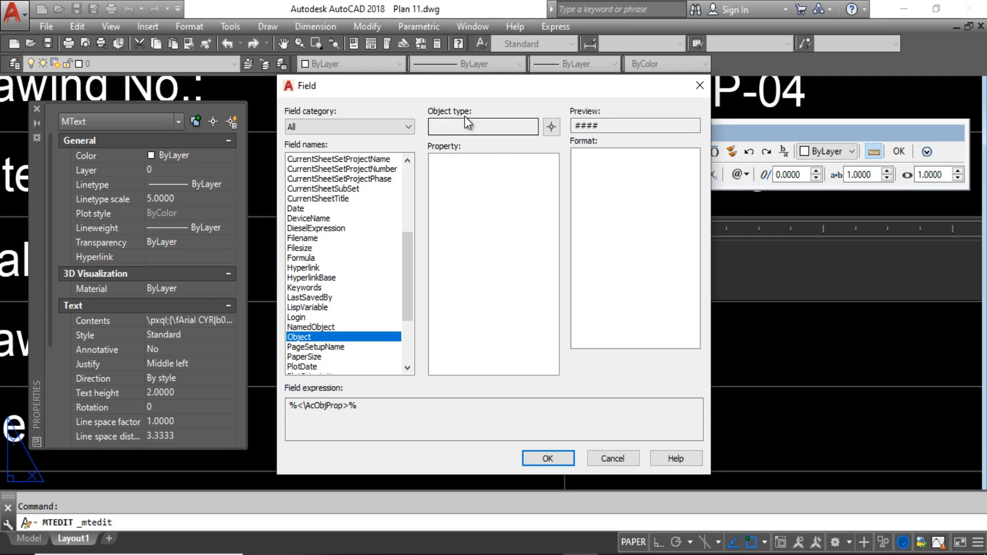
click(552, 129)
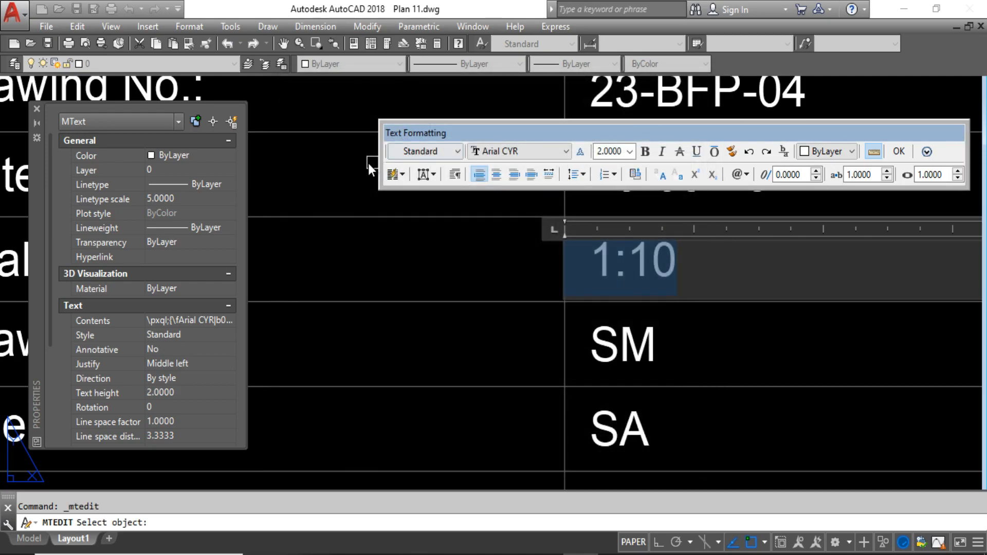
scroll(335, 156, down, 5)
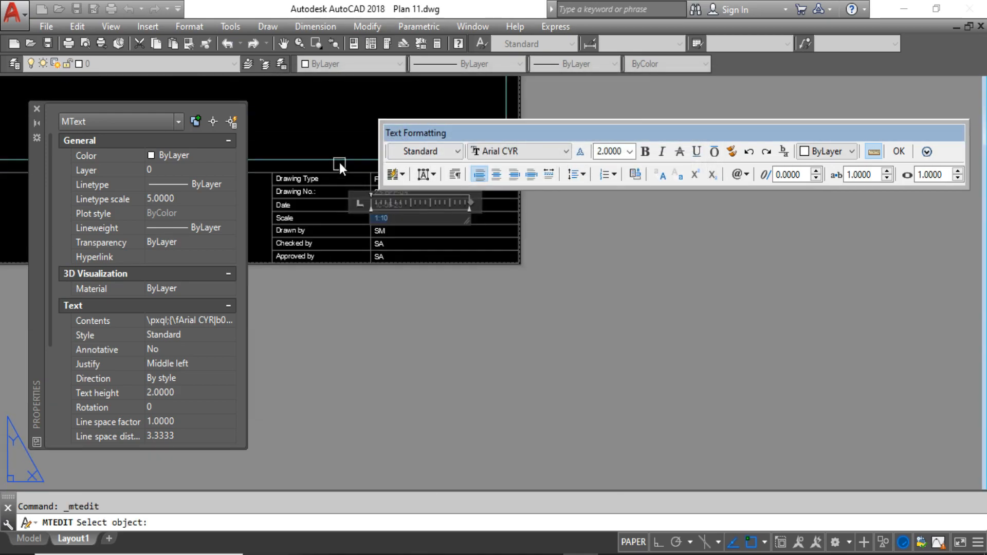
scroll(337, 159, up, 5)
click(337, 162)
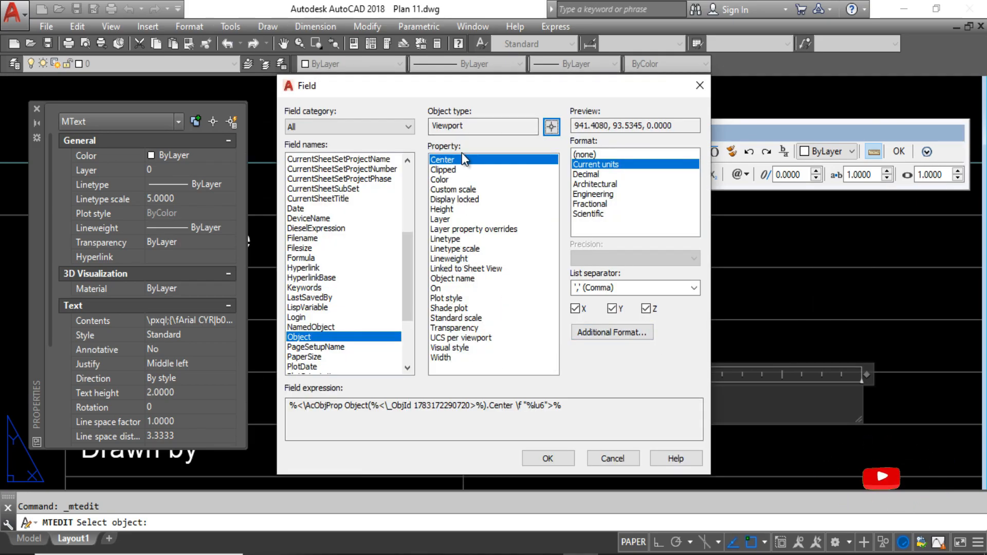
Insert the viewport's Standard scale property as the Scale field and finish the text edit.
click(452, 319)
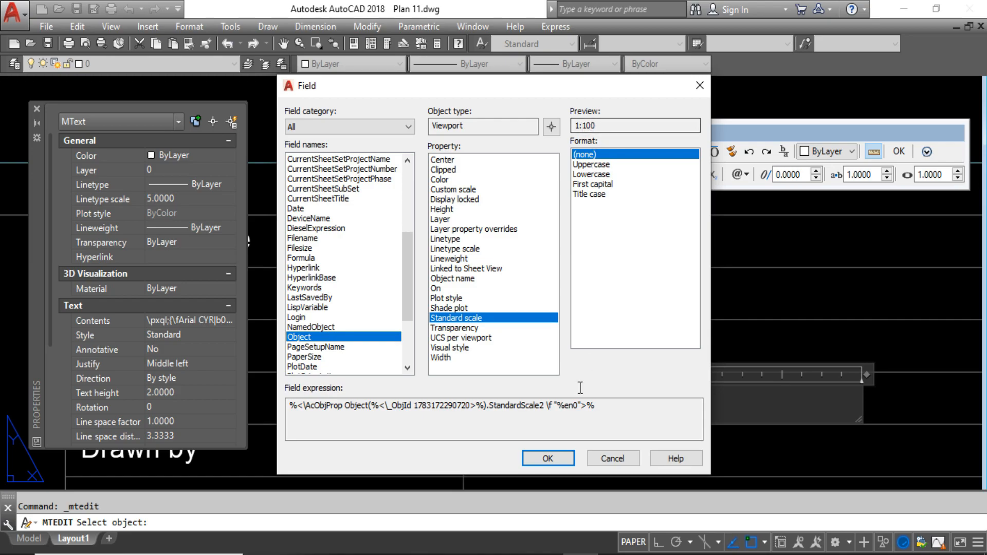
click(562, 452)
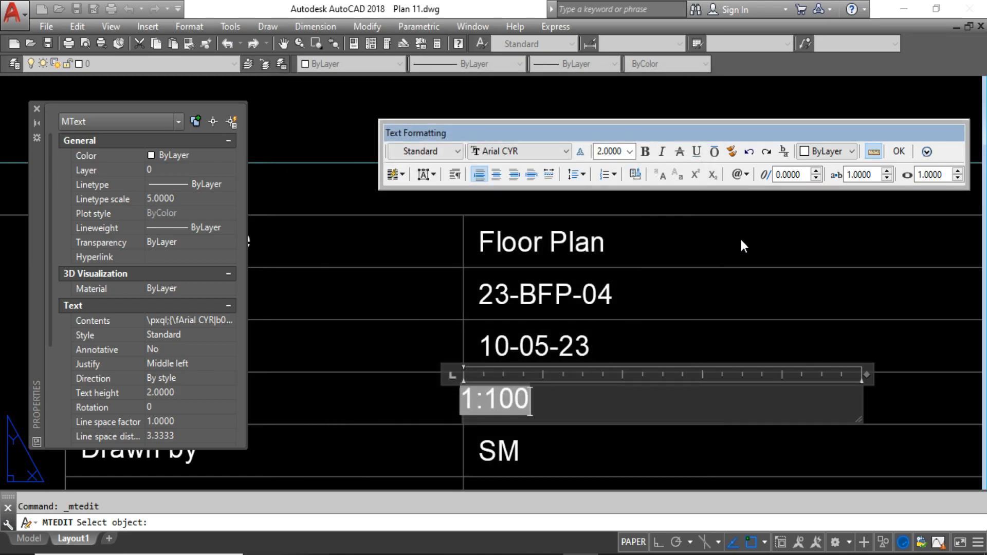
click(898, 150)
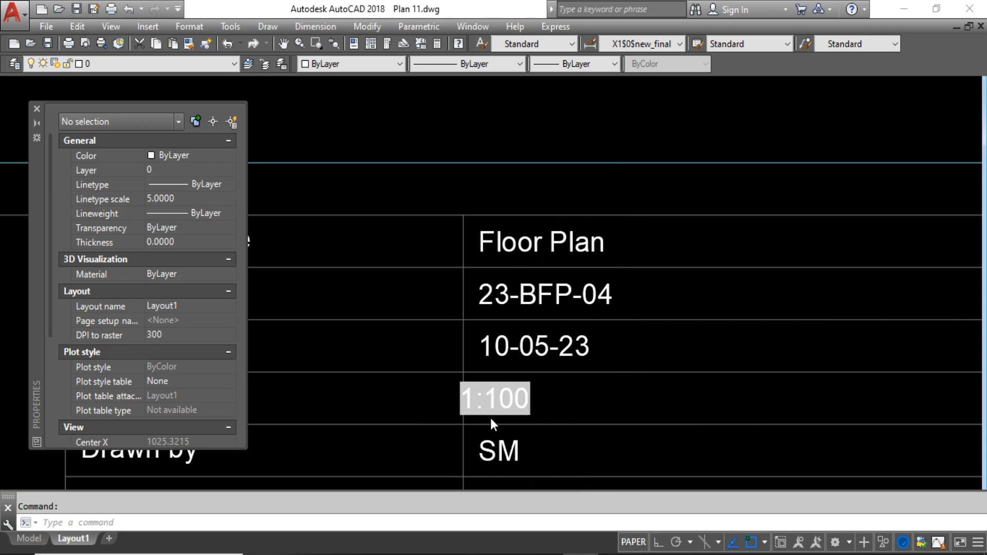
scroll(524, 394, up, 1)
scroll(523, 406, down, 2)
scroll(525, 406, up, 3)
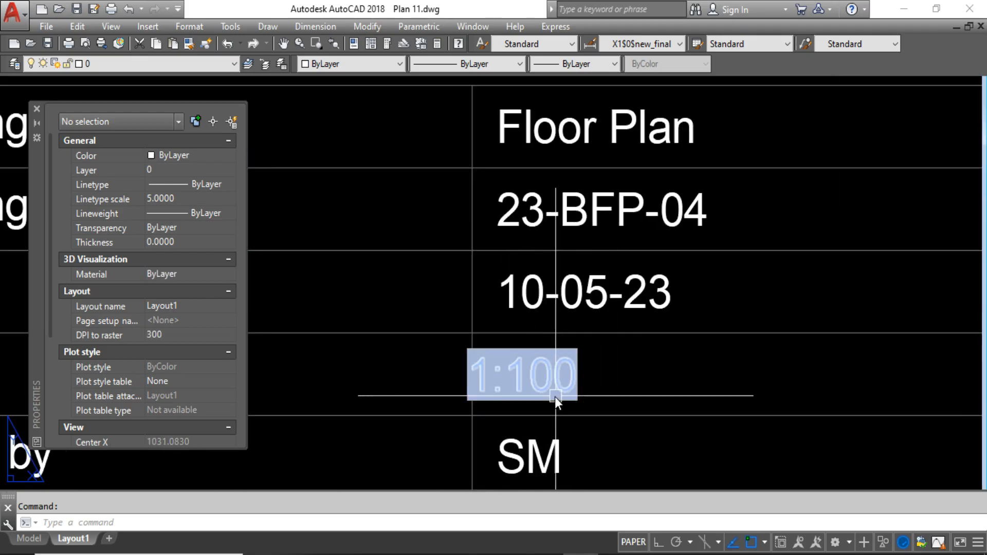
scroll(619, 388, down, 2)
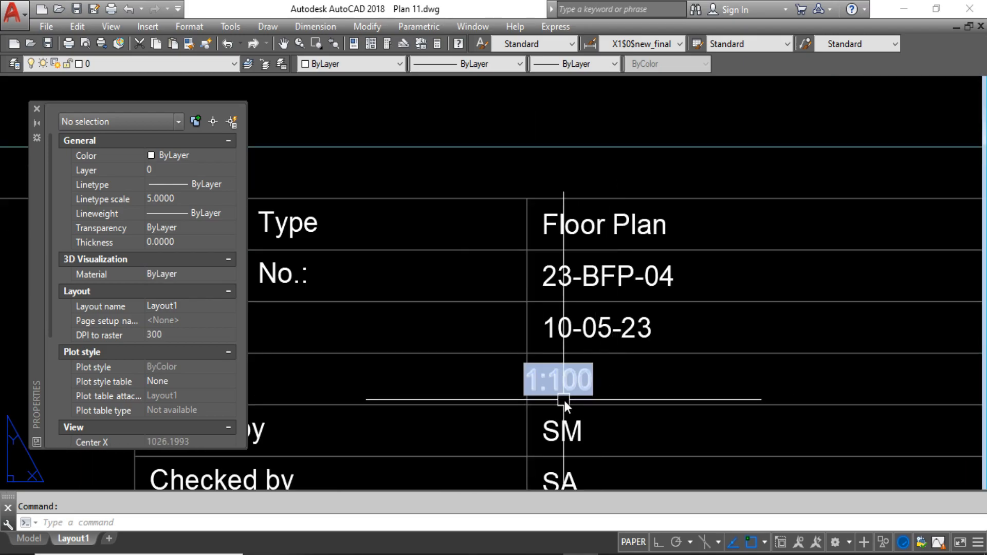
Activate the layout viewport's model space and bring the smaller framed plan with ROOM-1 and the waiting area into it.
scroll(604, 389, down, 3)
scroll(677, 381, down, 4)
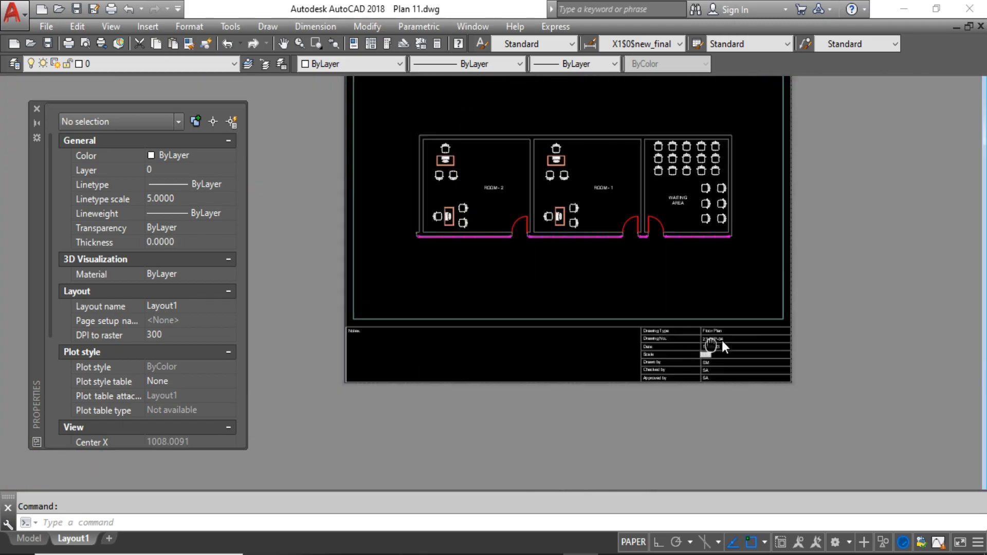
scroll(569, 335, up, 4)
click(571, 304)
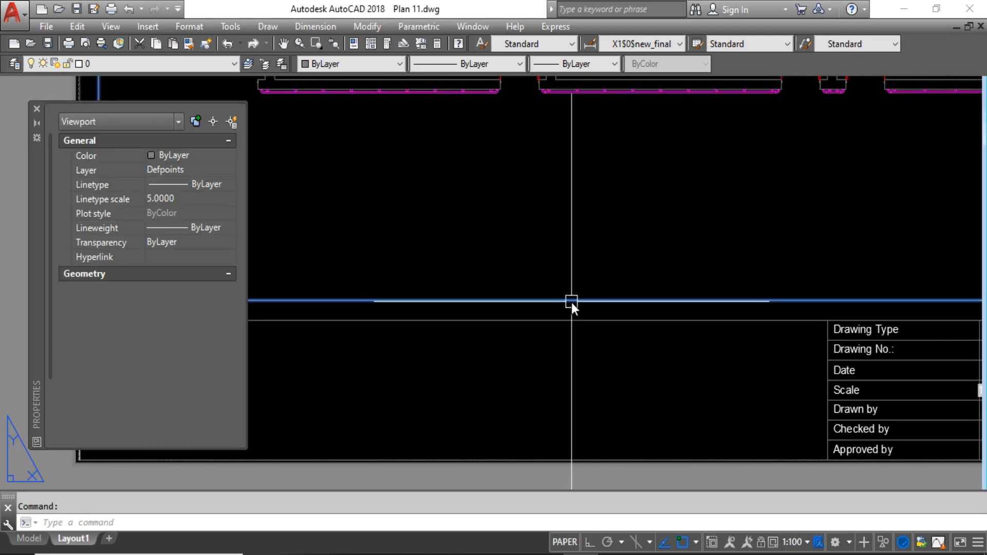
scroll(589, 355, down, 3)
double_click(566, 313)
scroll(578, 298, down, 8)
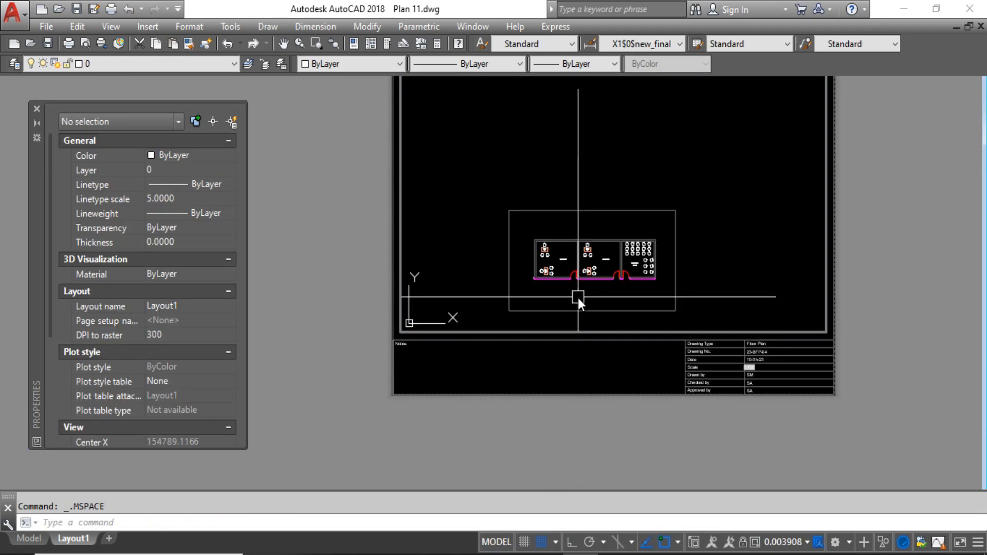
middle_drag(547, 256, 661, 166)
scroll(613, 194, up, 4)
text(z)
key(Return)
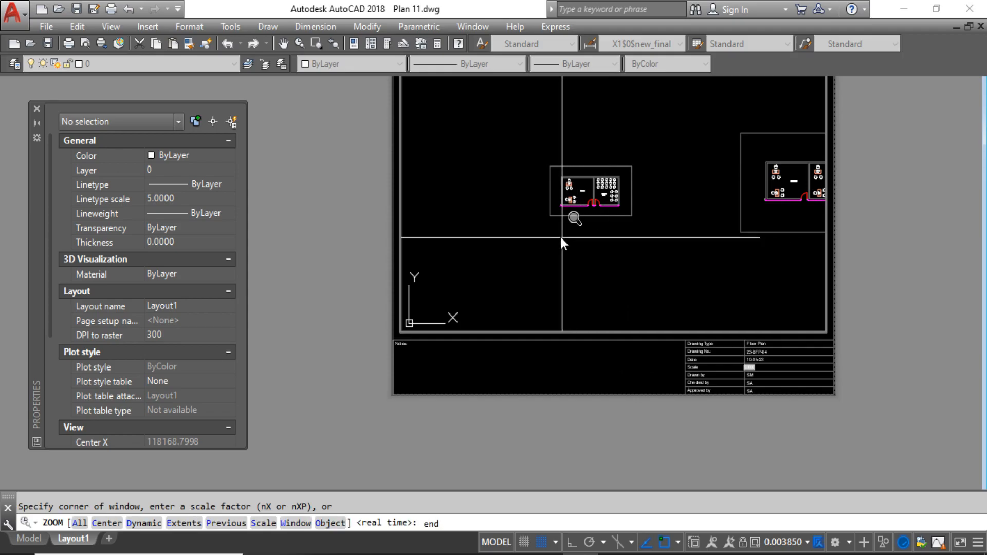
text(end)
key(Return)
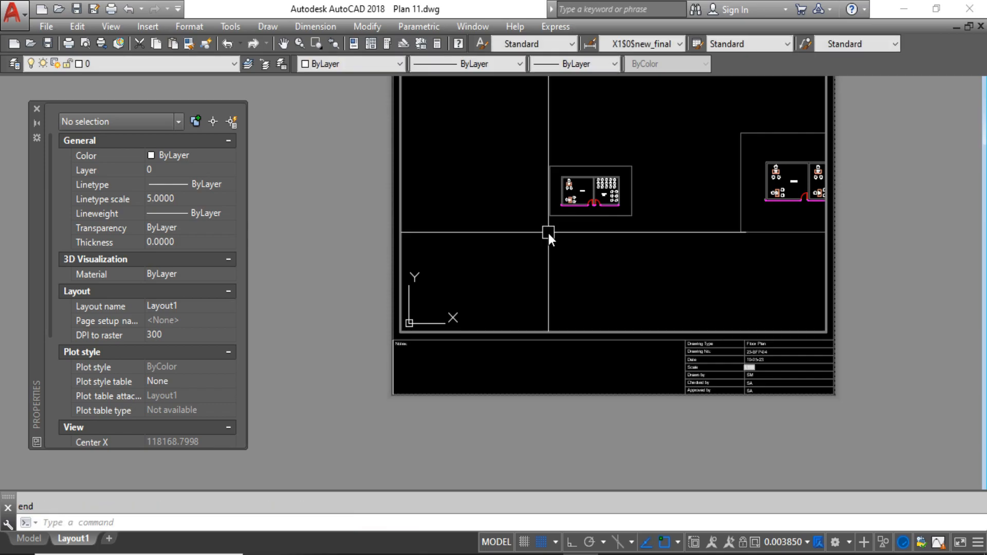
Zoom the viewport to a window spanning opposite corner endpoints of the frame around the ROOM-1 and waiting area plan.
text(z)
key(Return)
text(end)
key(Return)
click(549, 220)
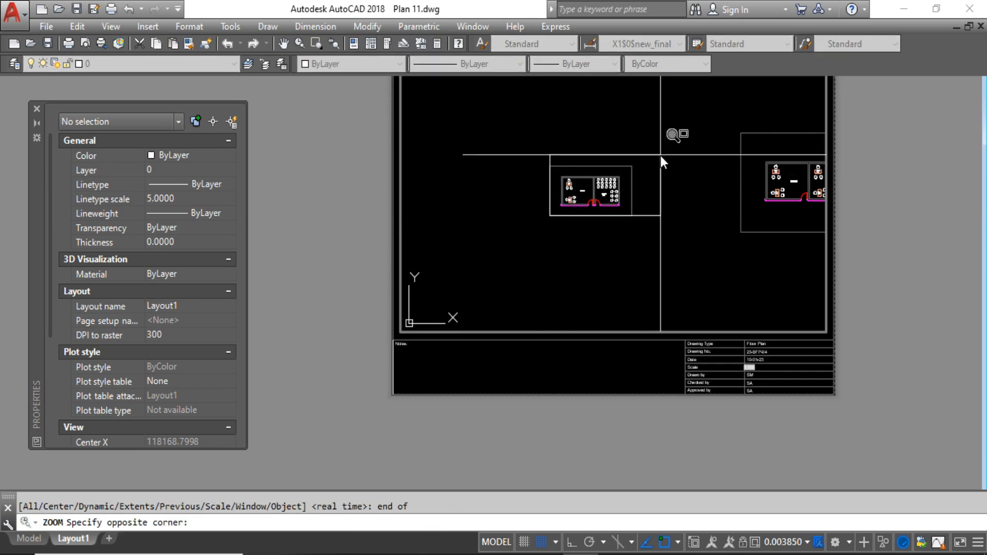
text(end)
key(Return)
click(642, 162)
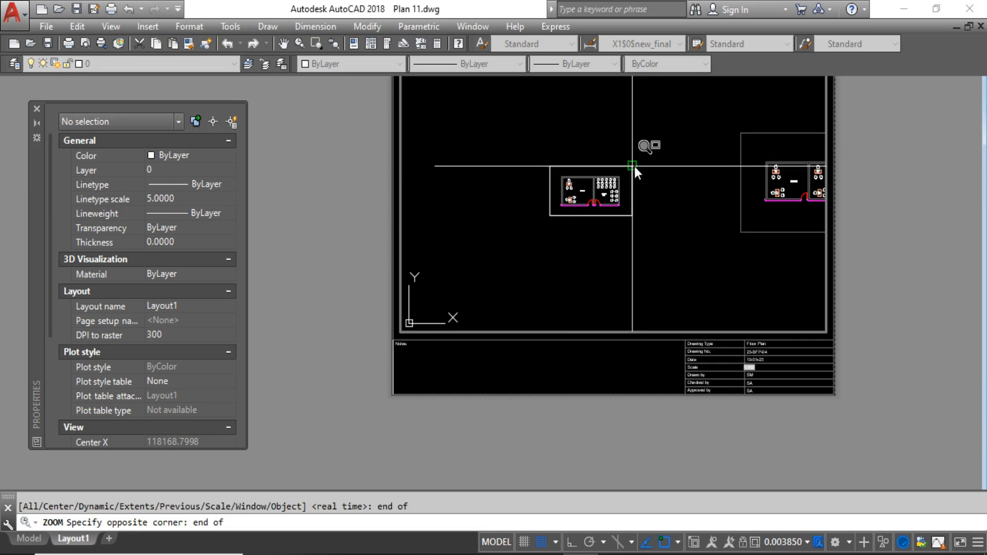
Return to paper space and regenerate the layout to refresh the title block's Scale field.
double_click(300, 285)
scroll(717, 395, up, 6)
middle_drag(813, 317, 657, 282)
middle_drag(719, 292, 599, 267)
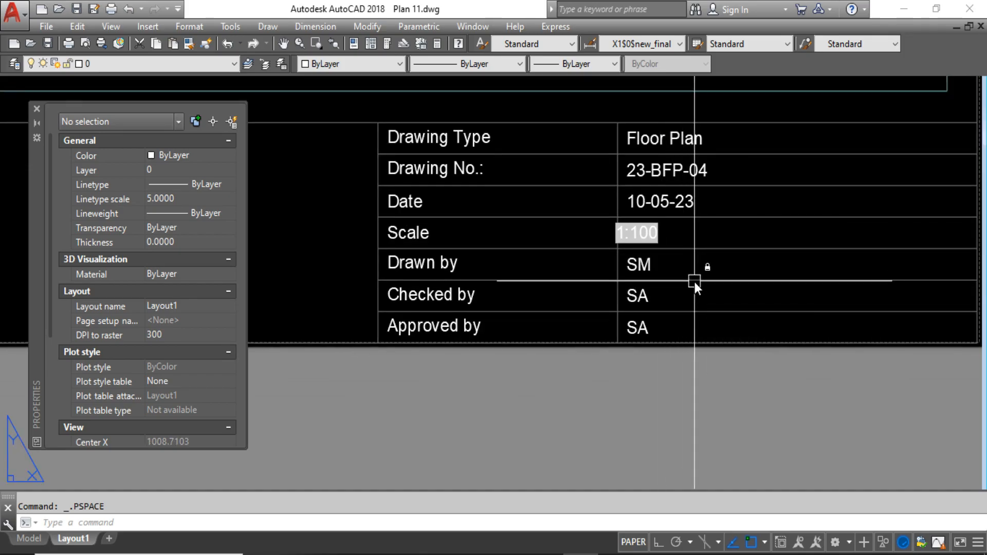
text(re)
key(Return)
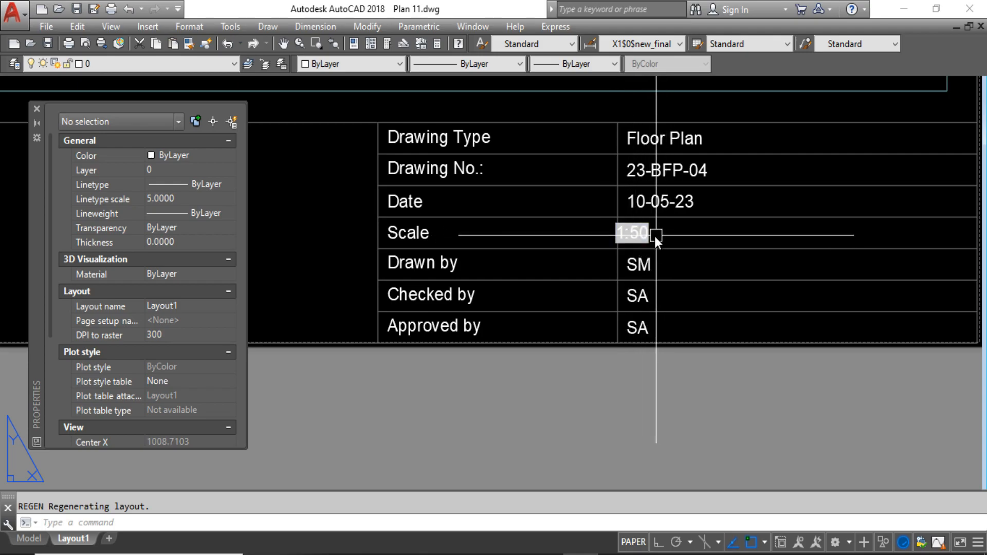
Reactivate the viewport's model space and bring the large framed plan with two rows of rooms into it.
scroll(664, 242, down, 4)
scroll(661, 247, down, 6)
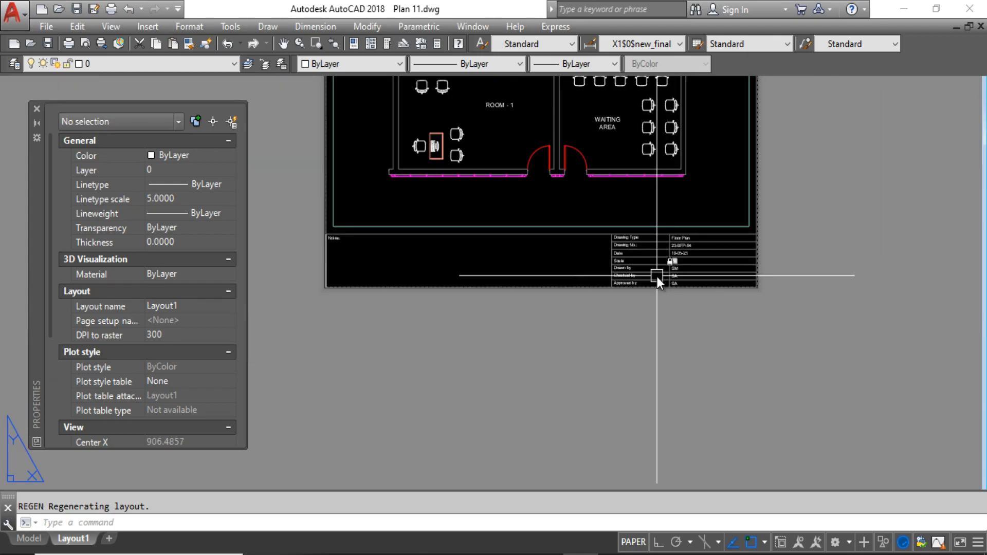
scroll(605, 265, up, 3)
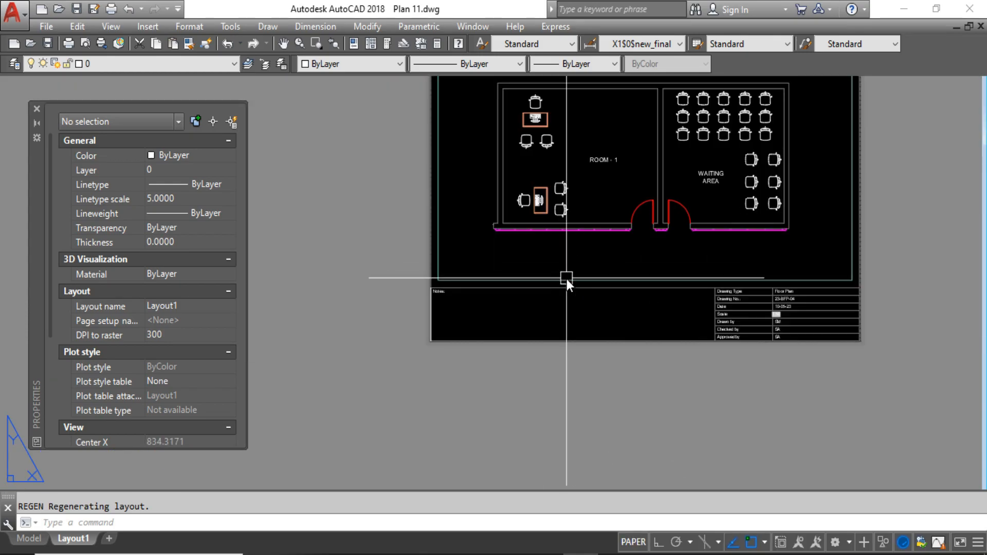
click(567, 278)
key(Escape)
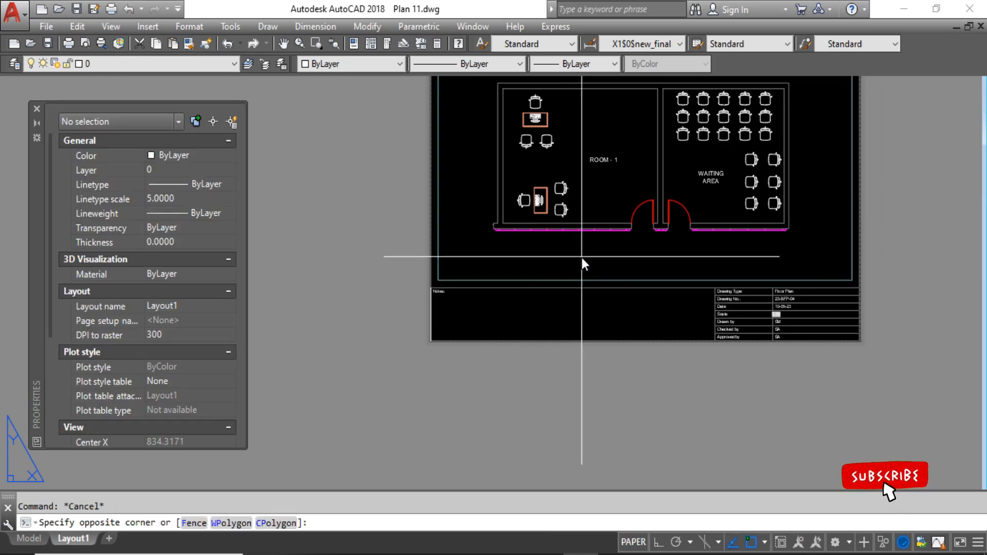
double_click(591, 254)
scroll(694, 226, down, 5)
scroll(638, 203, down, 2)
middle_drag(748, 213, 551, 190)
Zoom the viewport to a window between the lower-left and upper-right corner endpoints of the large two-row plan's frame.
text(z)
key(Return)
text(end)
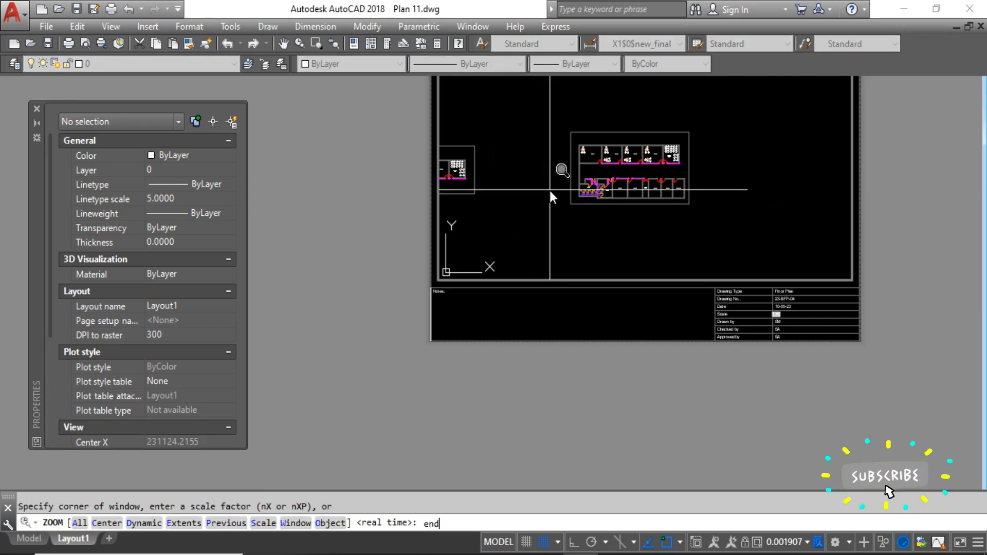
key(Return)
click(571, 203)
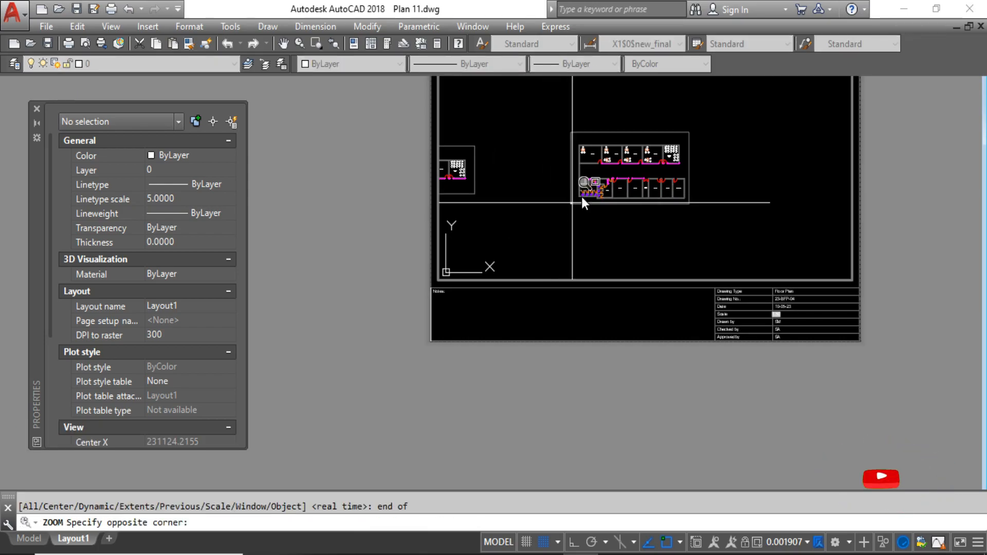
text(end)
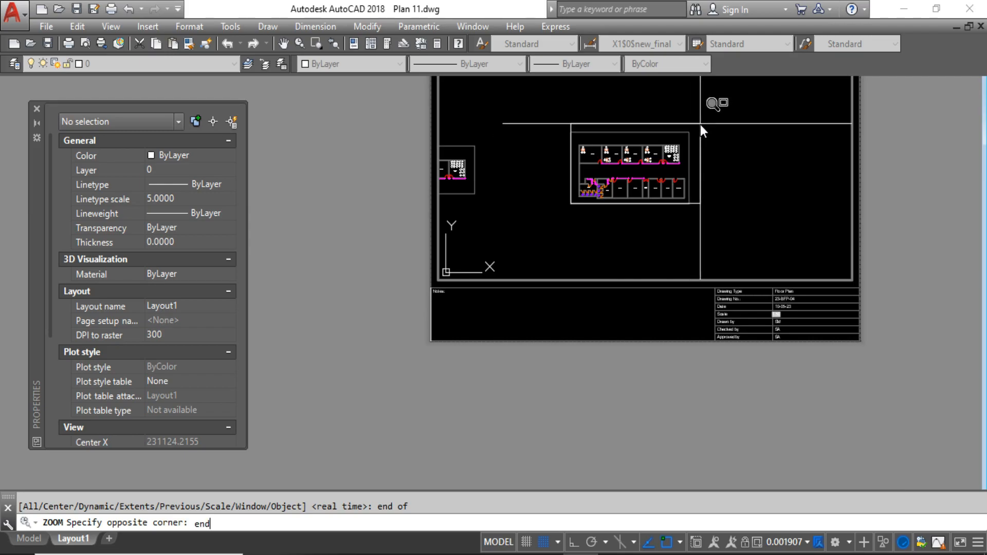
key(Return)
click(690, 131)
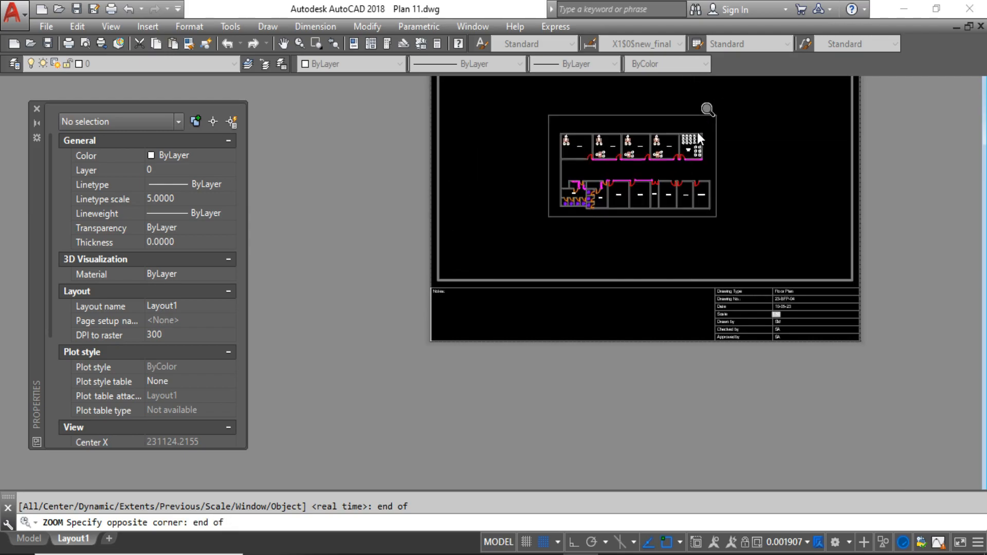
Switch back to paper space, regenerate the layout for the new viewport scale and check the Scale field in the title block.
double_click(579, 390)
scroll(778, 292, up, 6)
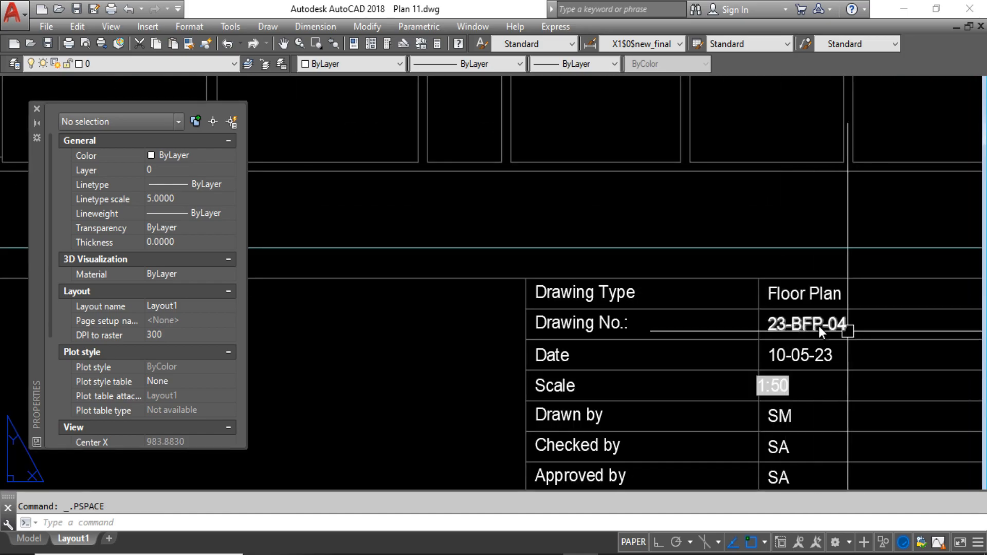
middle_drag(847, 332, 691, 260)
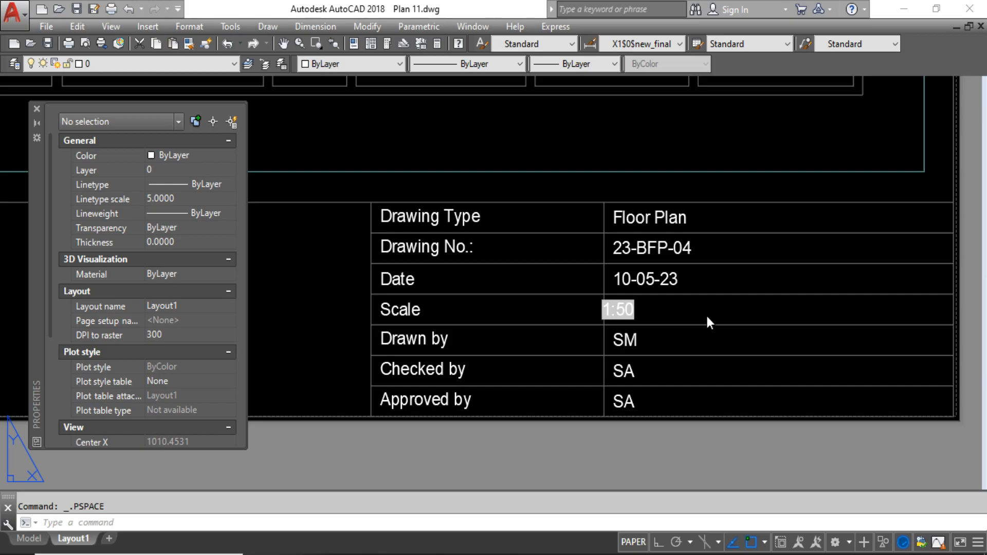
text(re)
key(Return)
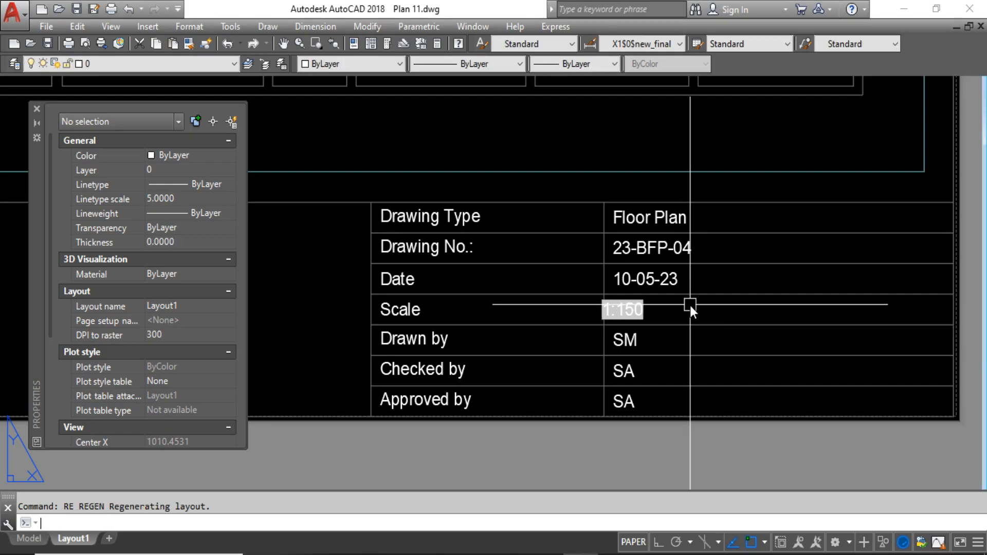
scroll(642, 324, up, 4)
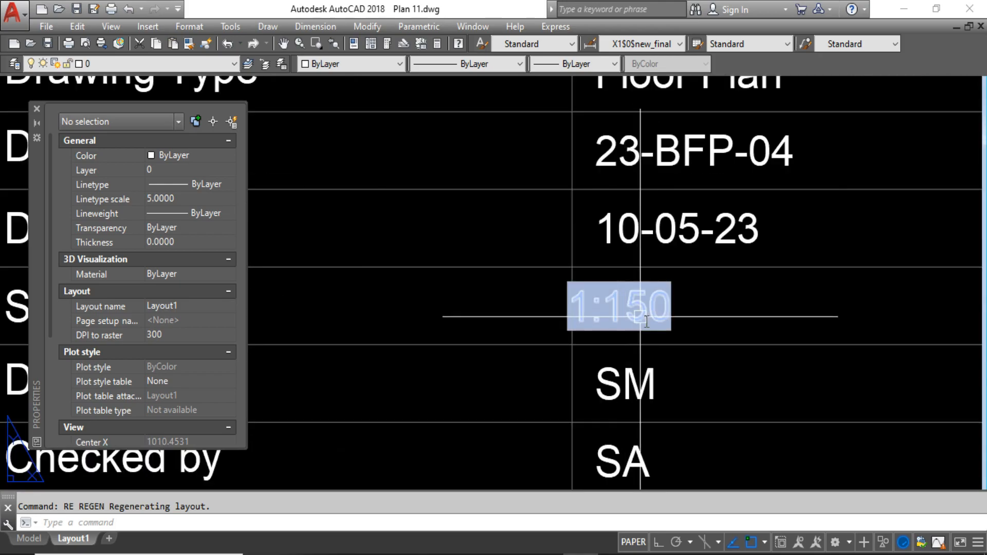
scroll(686, 335, down, 8)
scroll(696, 326, up, 3)
scroll(549, 363, up, 3)
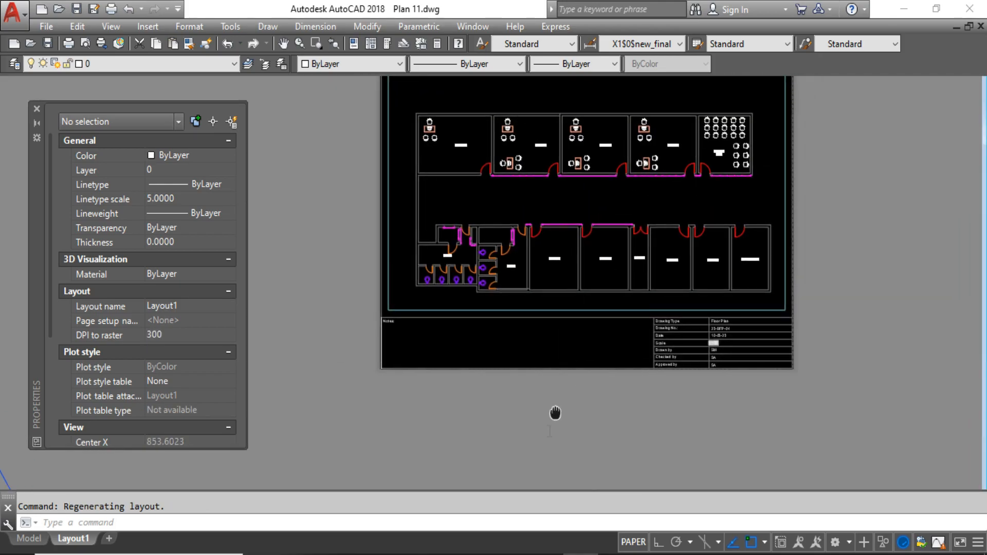